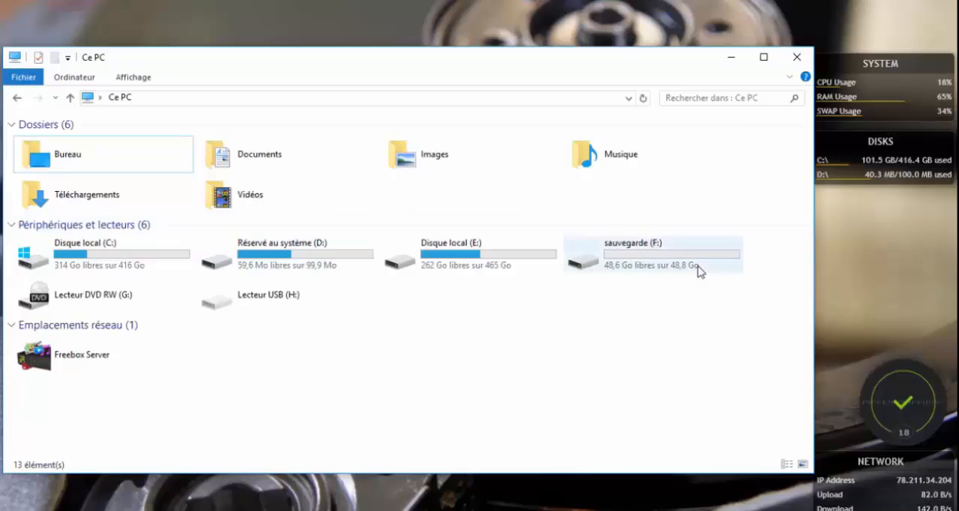
# Look at the contents of the Réservé au système (D:) and Disque local (E:) drives and return to Ce PC.
pyautogui.click(327, 238)
pyautogui.doubleClick(327, 237)
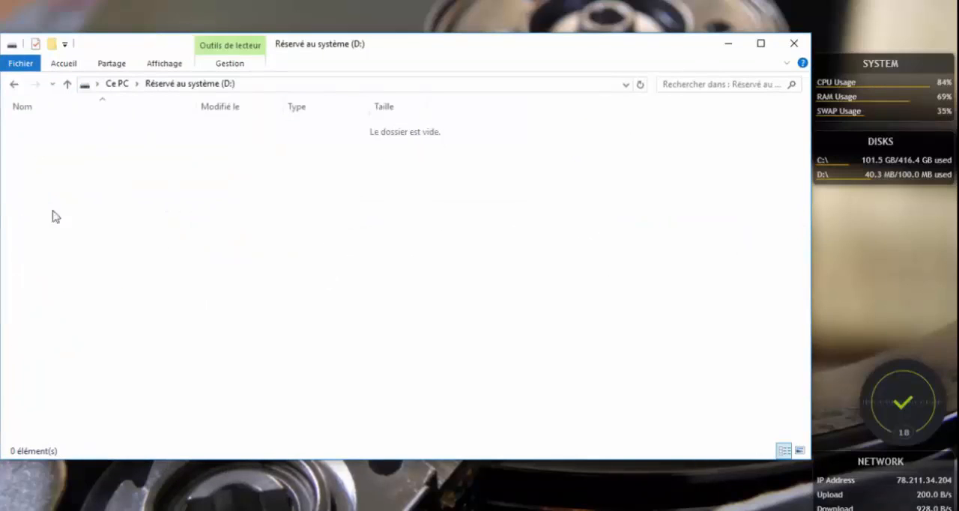
pyautogui.click(120, 83)
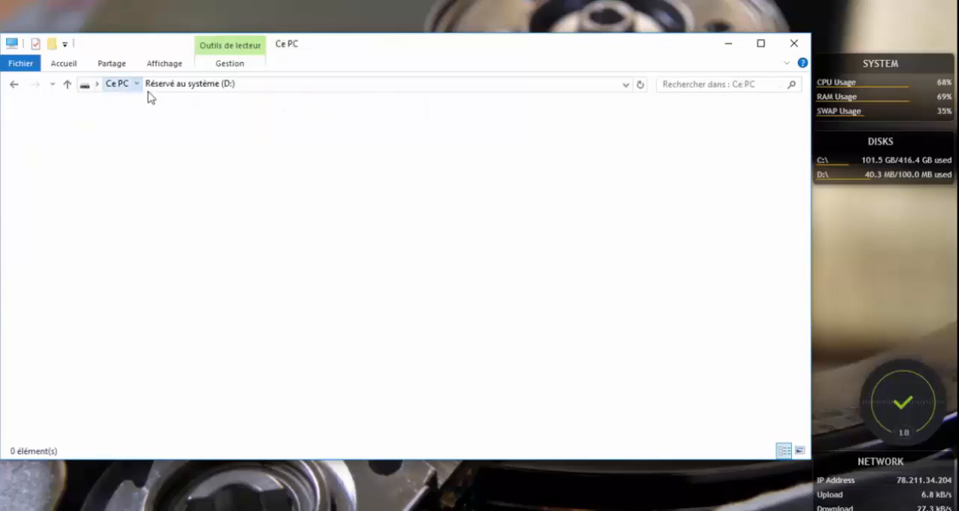
pyautogui.moveTo(269, 238)
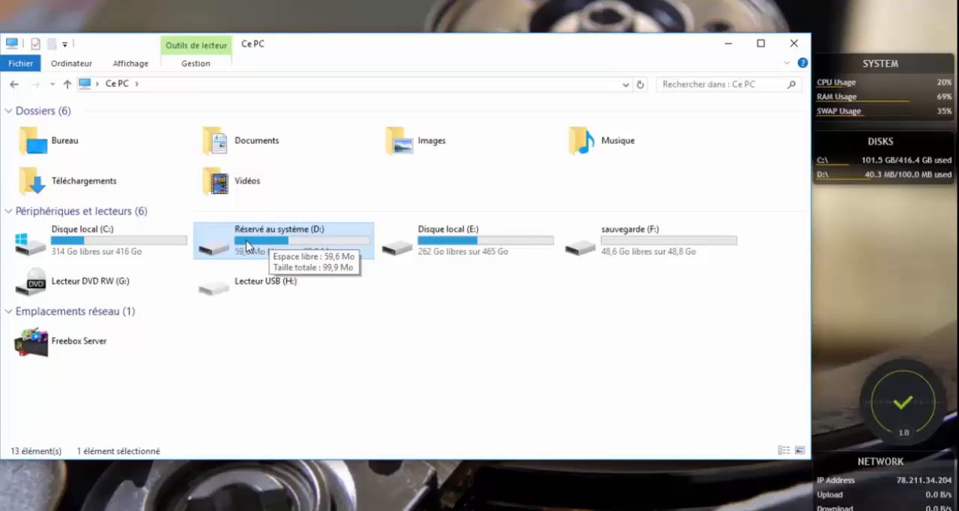
pyautogui.doubleClick(507, 243)
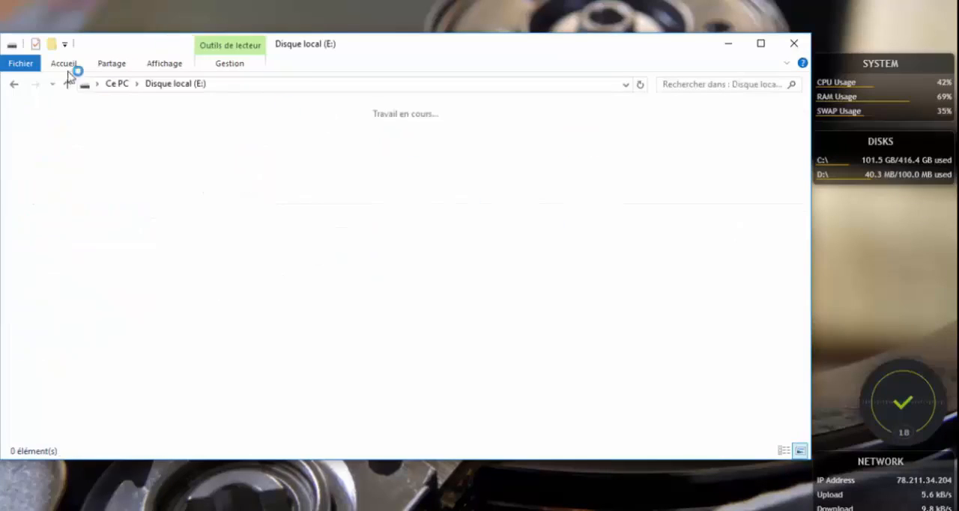
pyautogui.click(114, 84)
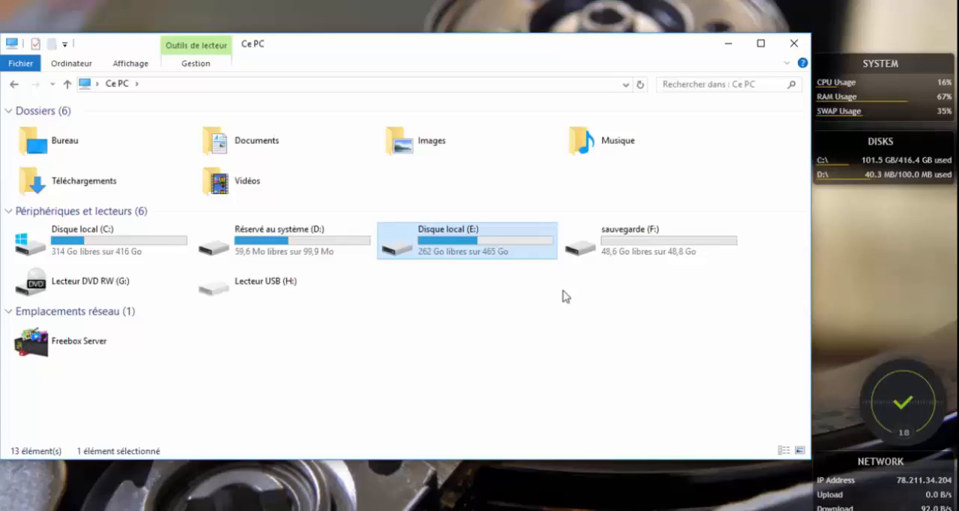
pyautogui.press('super')
pyautogui.write('outils d')
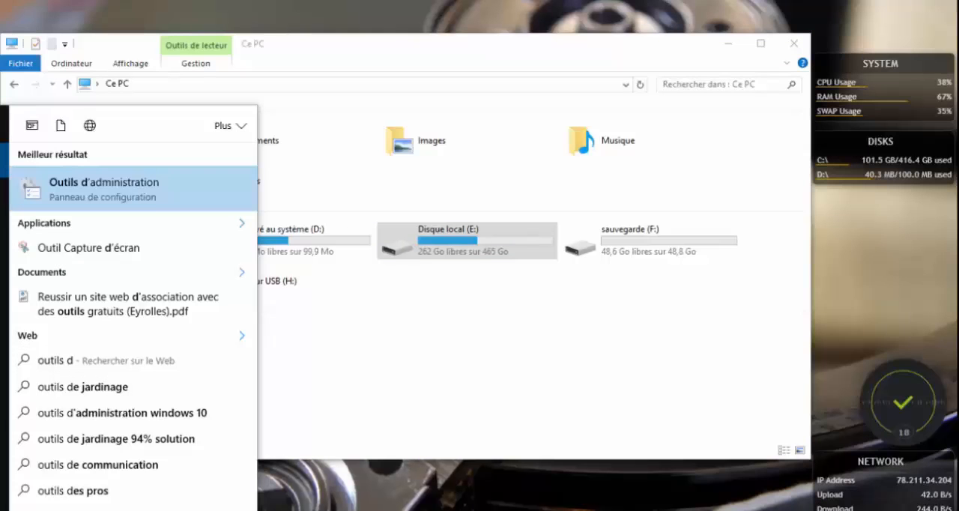
pyautogui.press('BackSpace')
pyautogui.press('BackSpace')
pyautogui.press('BackSpace')
pyautogui.press('BackSpace')
pyautogui.press('BackSpace')
pyautogui.press('BackSpace')
pyautogui.press('BackSpace')
pyautogui.press('BackSpace')
pyautogui.write('panneau')
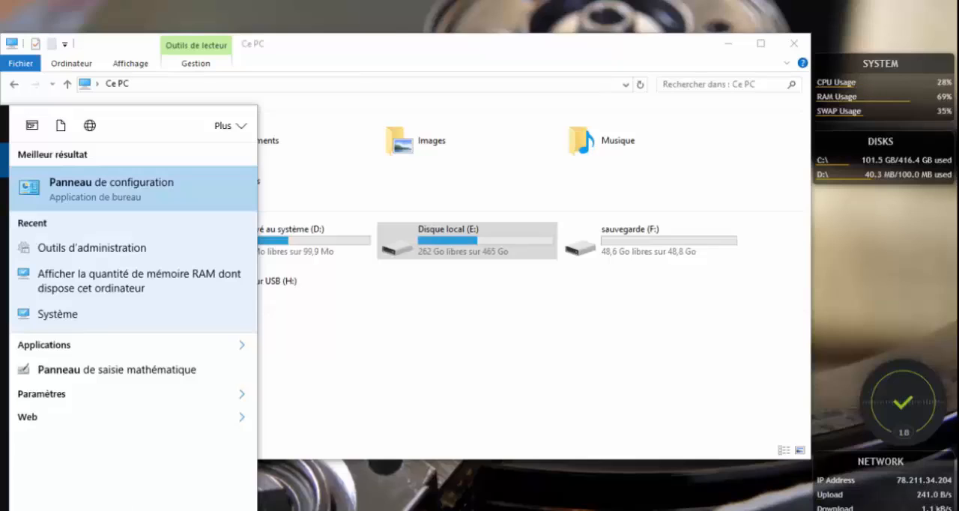
# Open the Panneau de configuration in the File Explorer window and display its items as Grandes icônes.
pyautogui.click(338, 84)
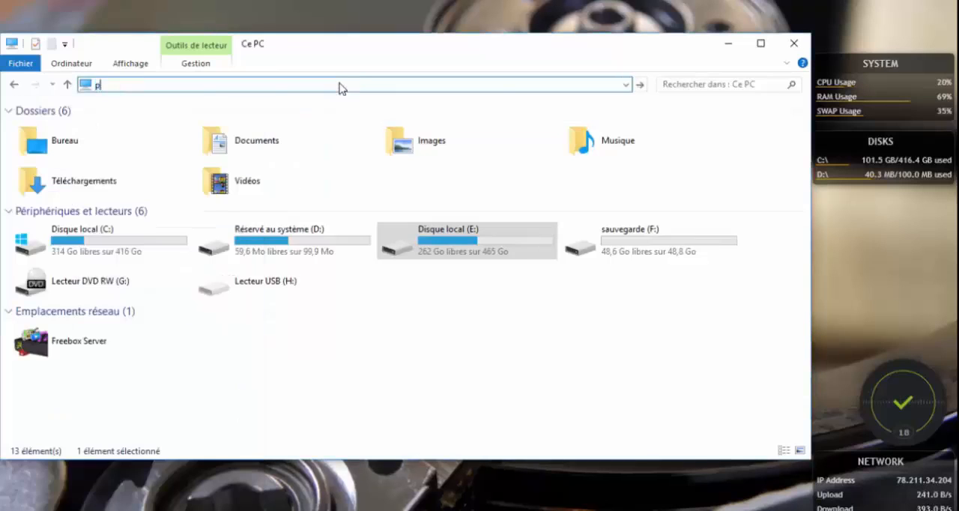
pyautogui.write('pannea')
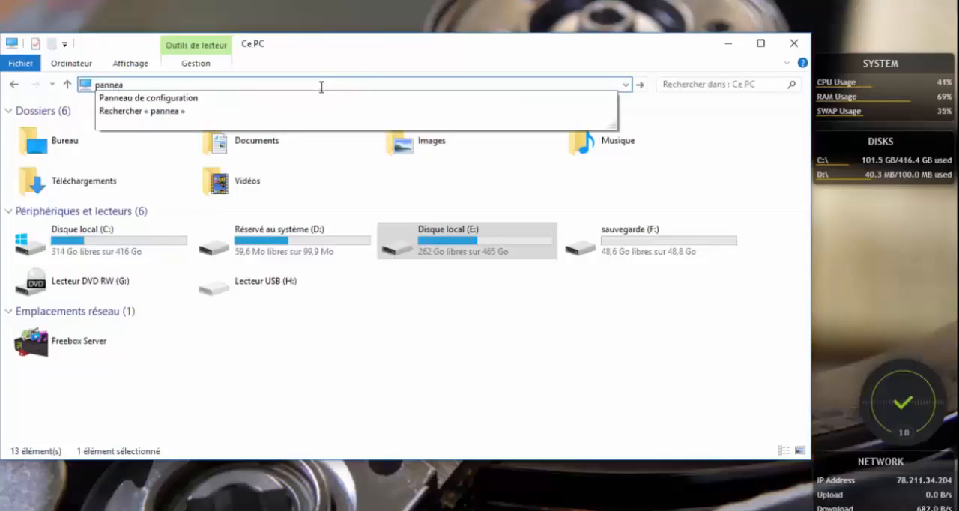
pyautogui.click(318, 99)
pyautogui.click(643, 105)
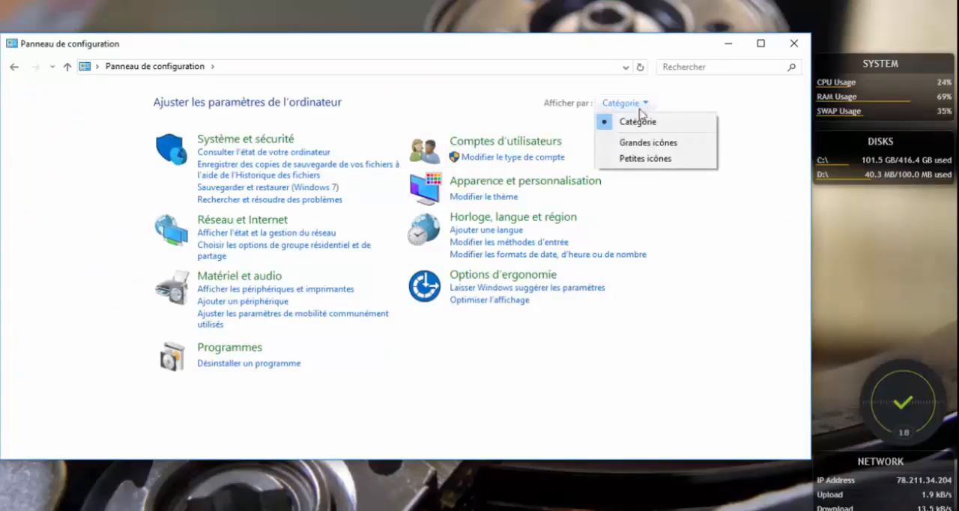
pyautogui.click(641, 142)
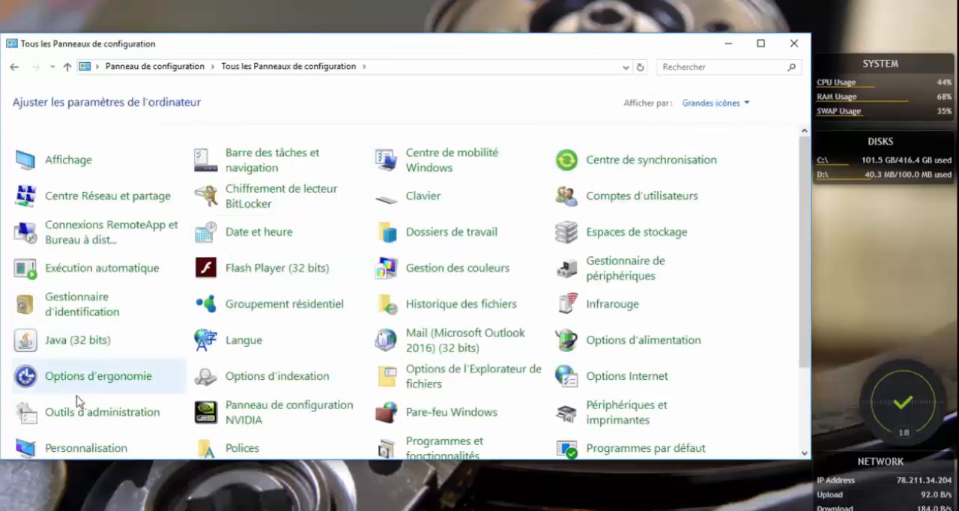
# Open Gestion de l'ordinateur from the Outils d'administration and show Gestion des disques in a maximized window.
pyautogui.click(82, 421)
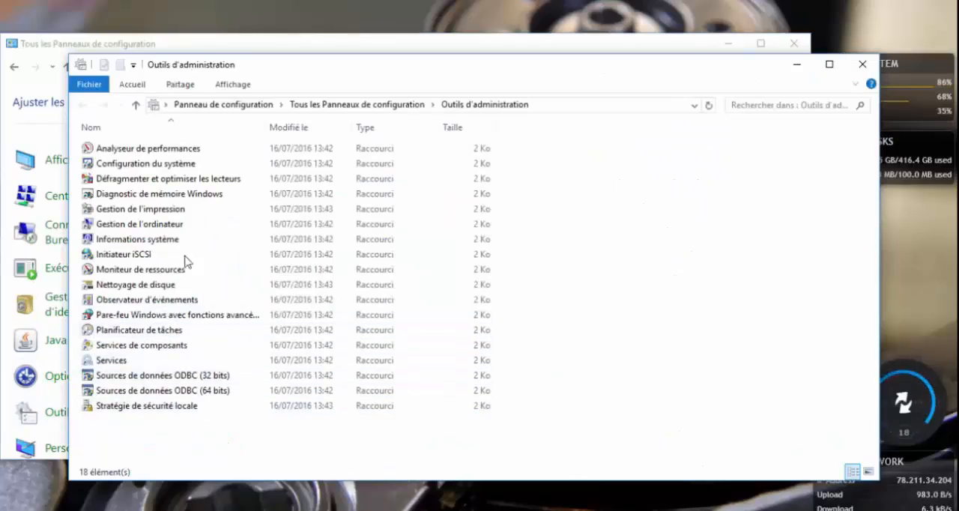
pyautogui.doubleClick(149, 225)
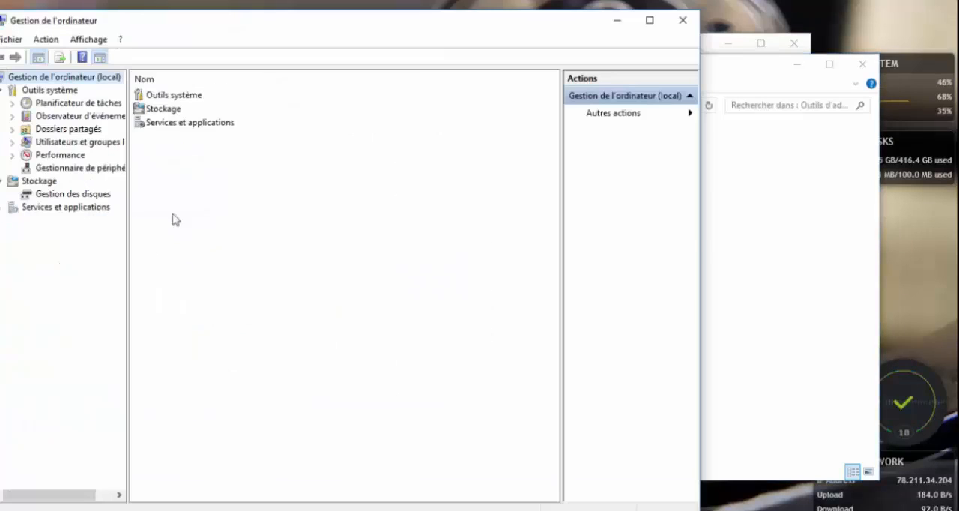
pyautogui.doubleClick(176, 110)
pyautogui.doubleClick(177, 97)
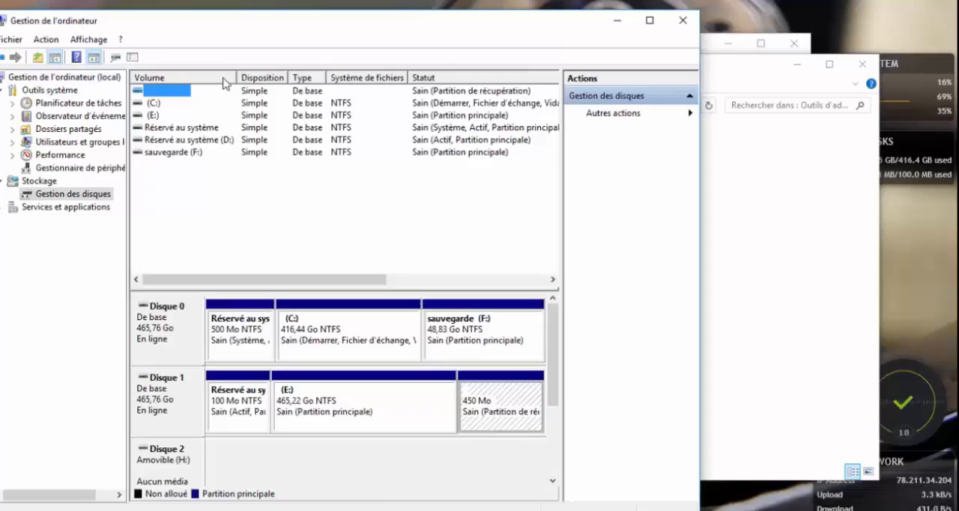
pyautogui.click(650, 21)
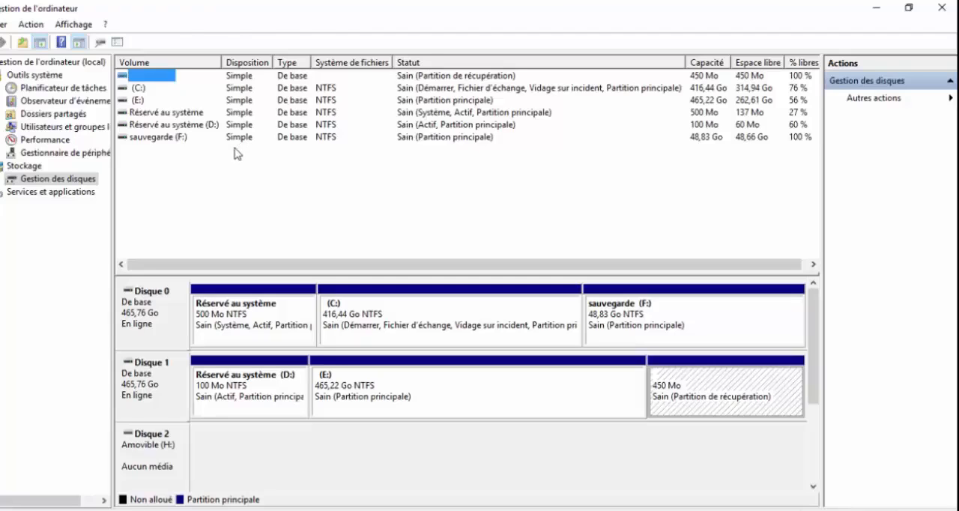
# Review the drives in File Explorer and examine which volume operations are available for sauvegarde (F:) and (C:).
pyautogui.press('super+e')
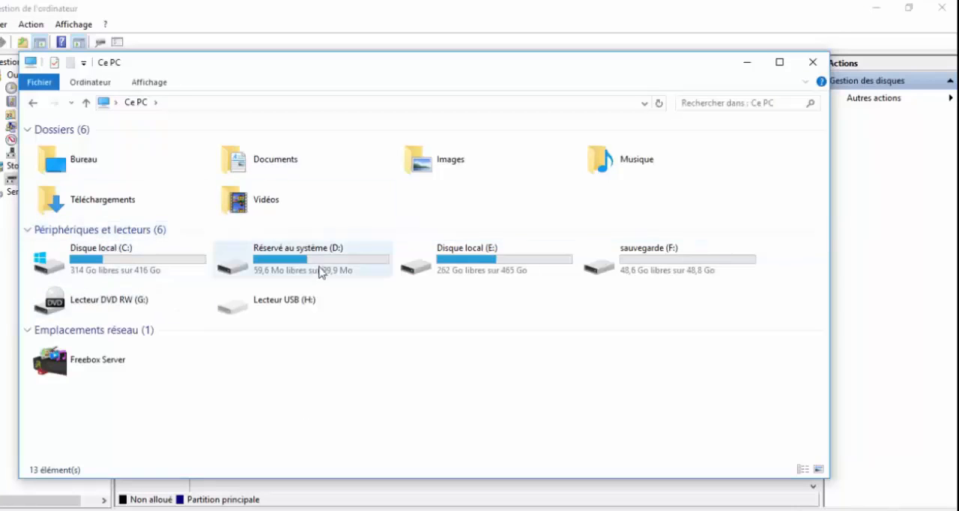
pyautogui.click(738, 70)
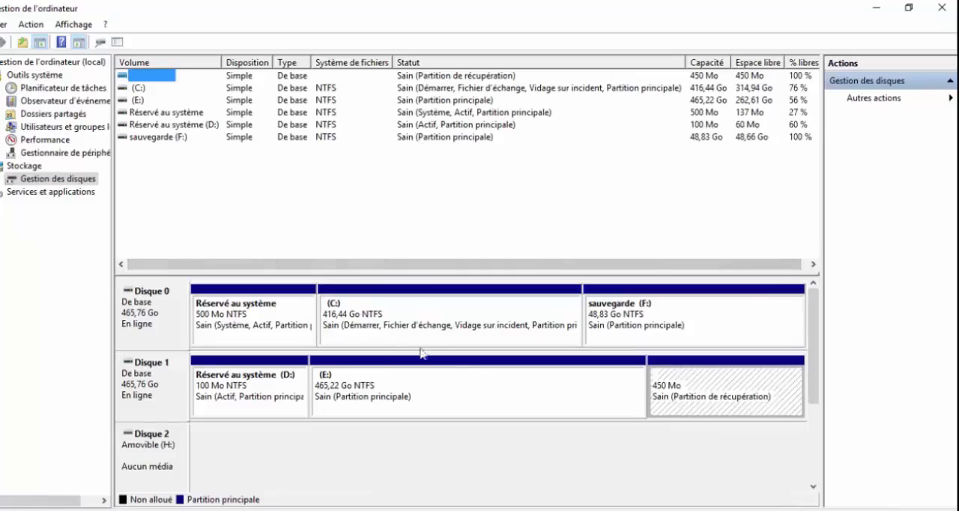
pyautogui.rightClick(735, 323)
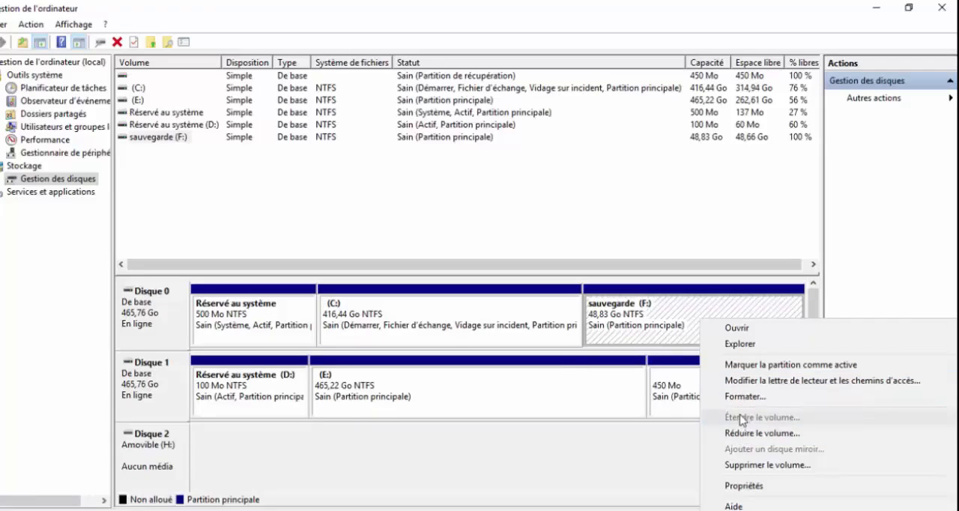
pyautogui.rightClick(511, 324)
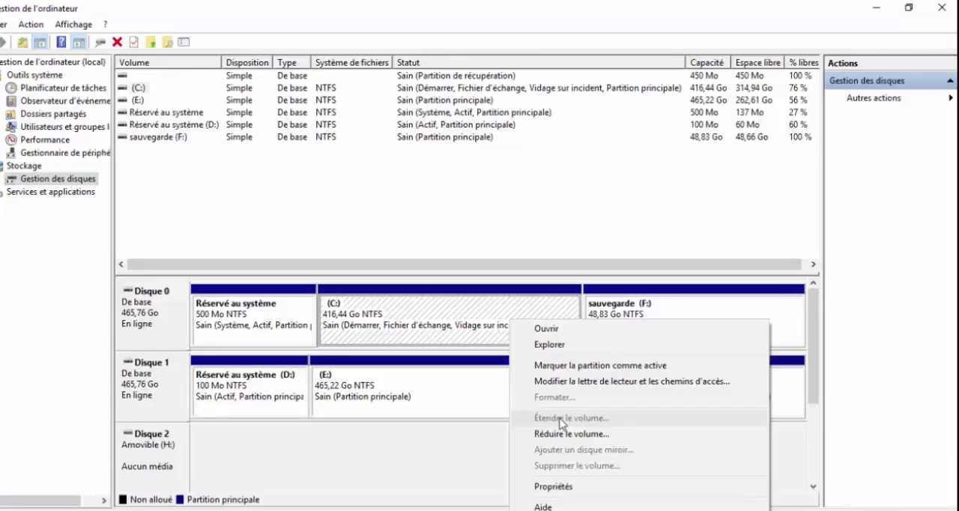
pyautogui.click(635, 314)
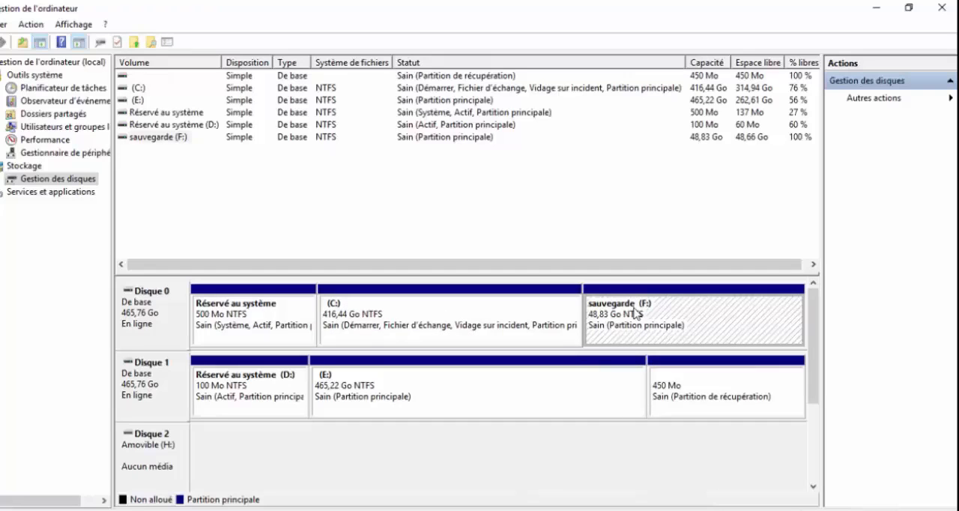
# Delete the sauvegarde (F:) volume on Disque 0 and check the drive list in File Explorer.
pyautogui.rightClick(661, 307)
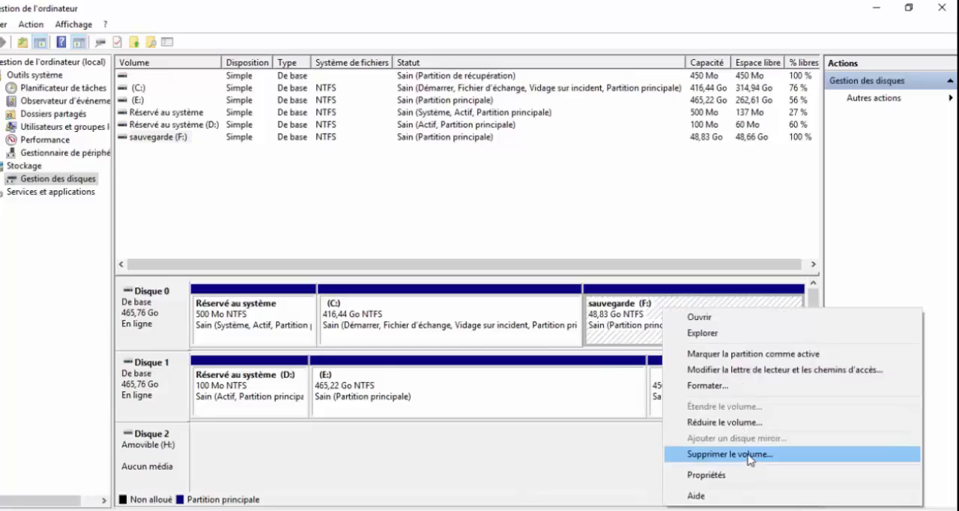
pyautogui.click(750, 456)
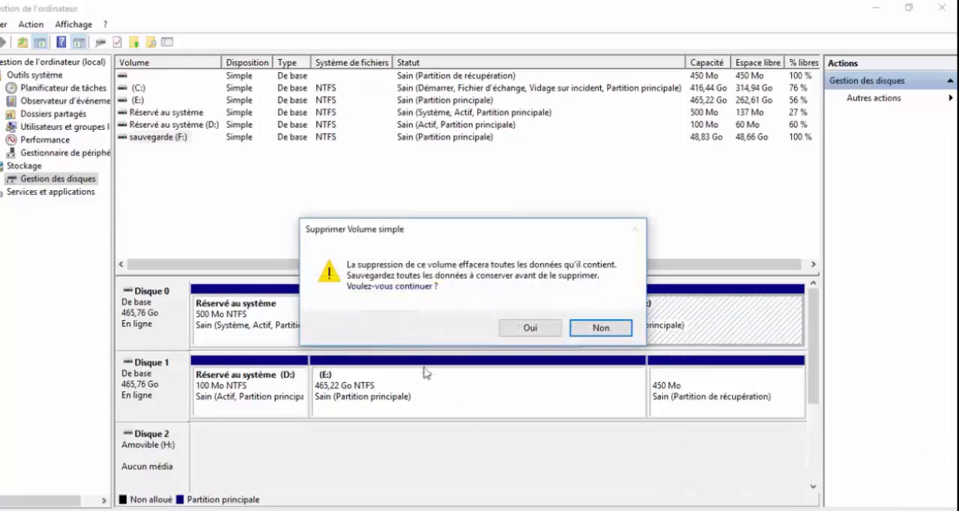
pyautogui.click(520, 331)
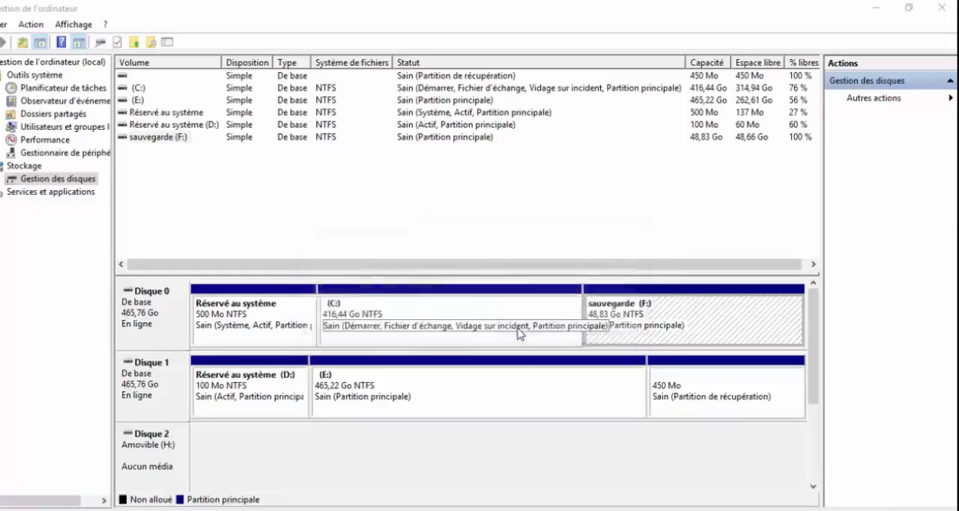
pyautogui.click(522, 336)
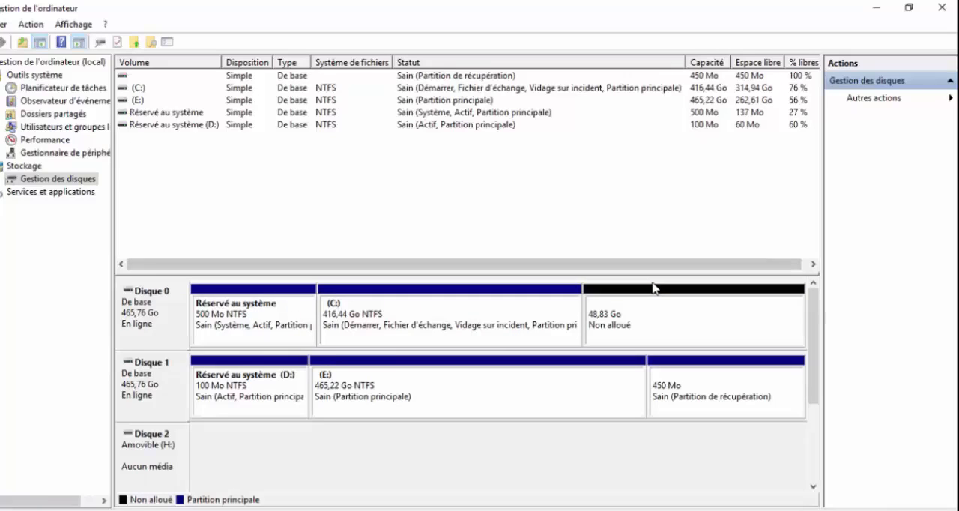
pyautogui.press('super+e')
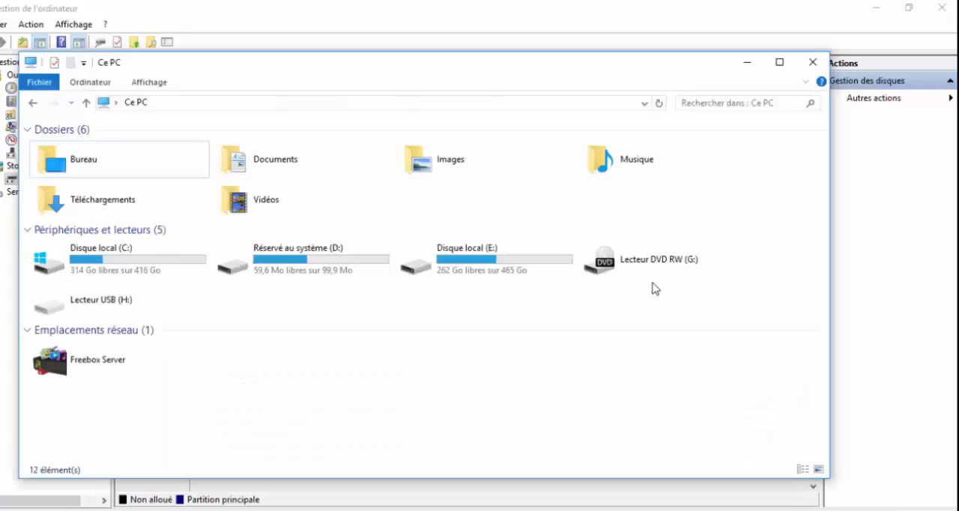
pyautogui.hotkey('alt', 'F4')
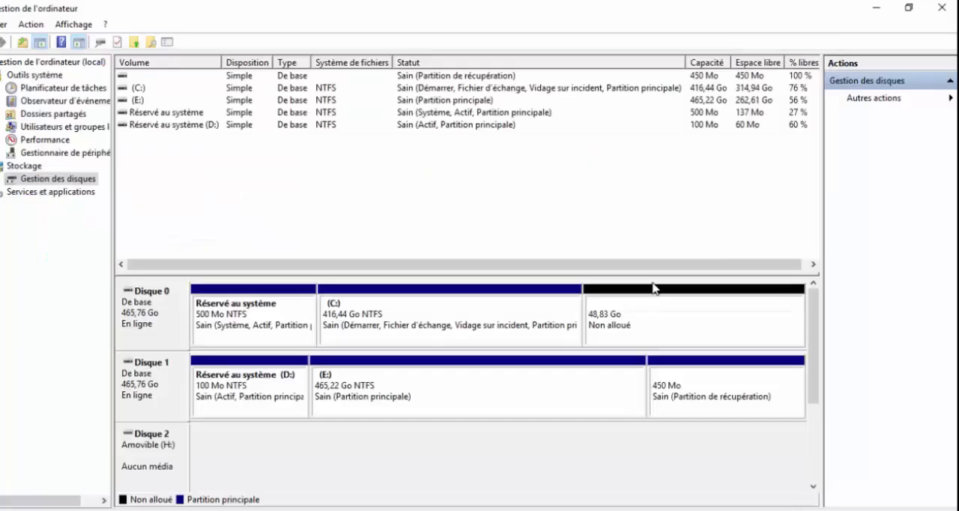
# Extend the (C:) volume by 20000 Mo using the unallocated space on Disque 0.
pyautogui.click(655, 288)
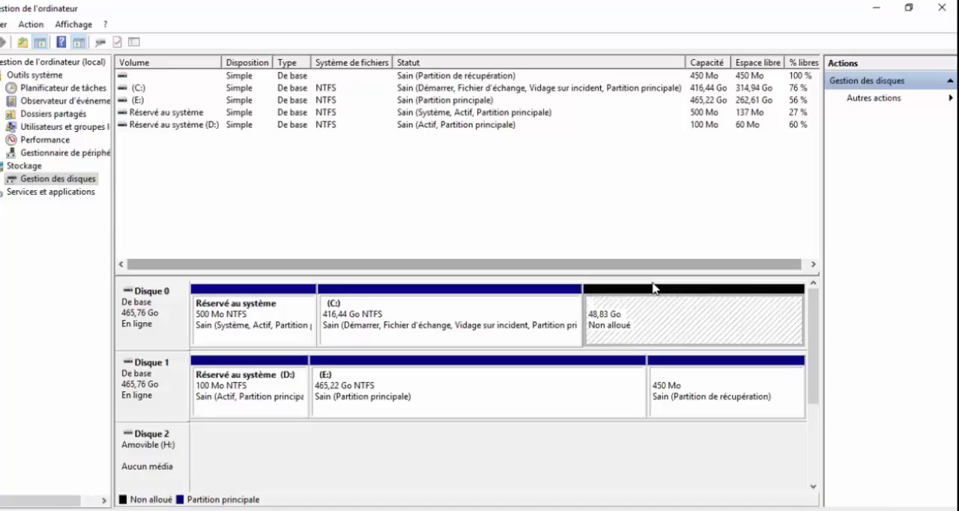
pyautogui.rightClick(525, 309)
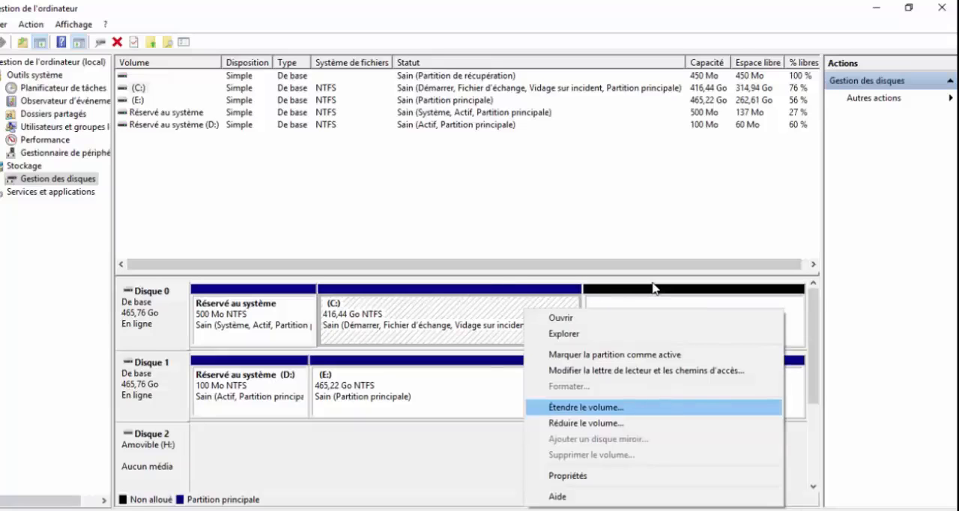
pyautogui.click(586, 407)
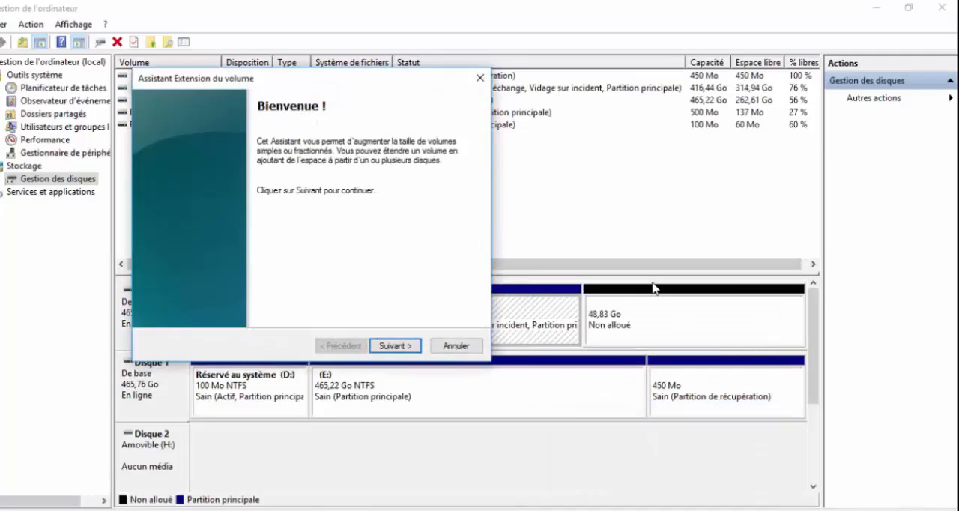
pyautogui.moveTo(272, 80)
pyautogui.mouseDown()
pyautogui.moveTo(510, 42)
pyautogui.moveTo(645, 57)
pyautogui.mouseUp()
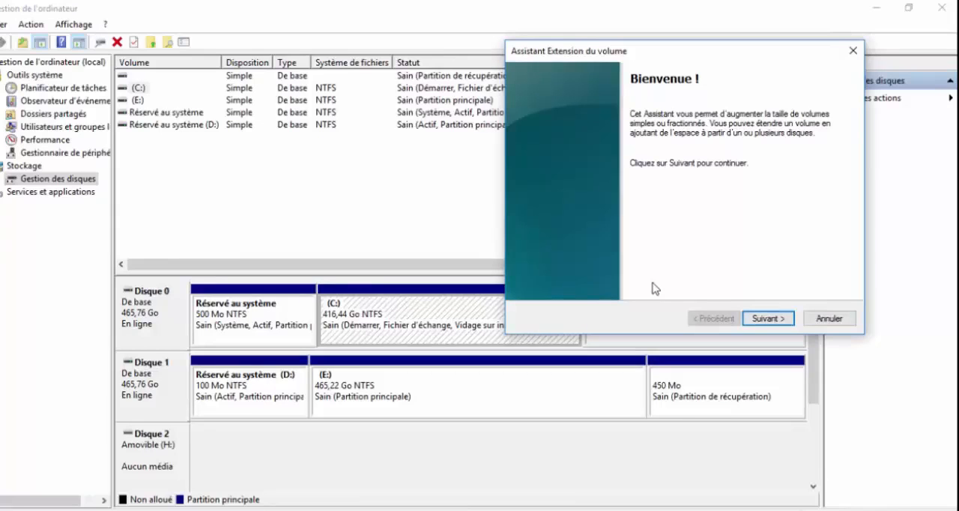
pyautogui.press('Return')
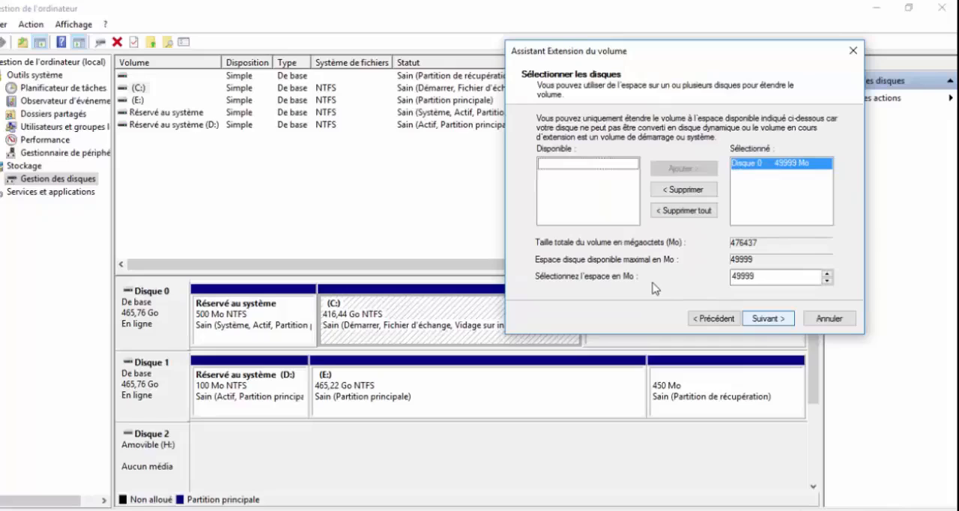
pyautogui.press('Tab')
pyautogui.press('Tab')
pyautogui.press('Tab')
pyautogui.press('Tab')
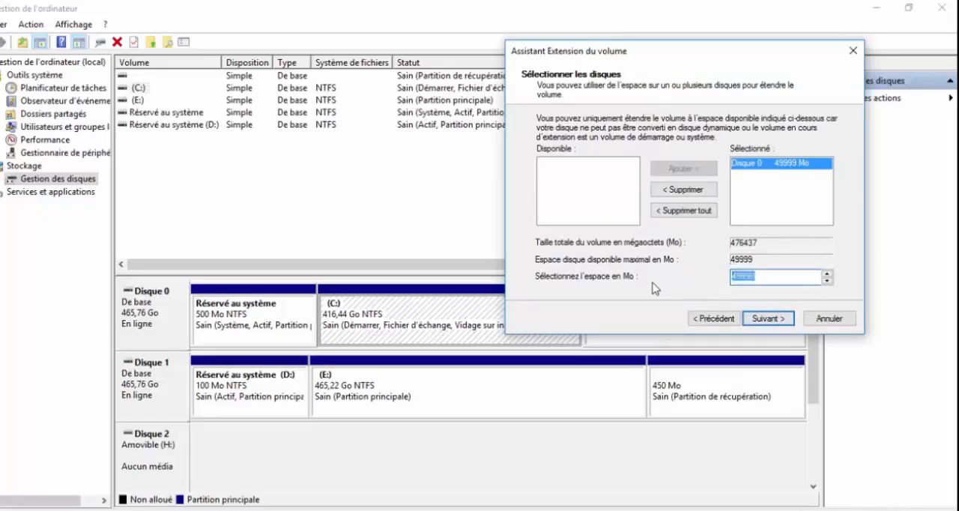
pyautogui.write('20000')
pyautogui.press('Return')
pyautogui.press('Return')
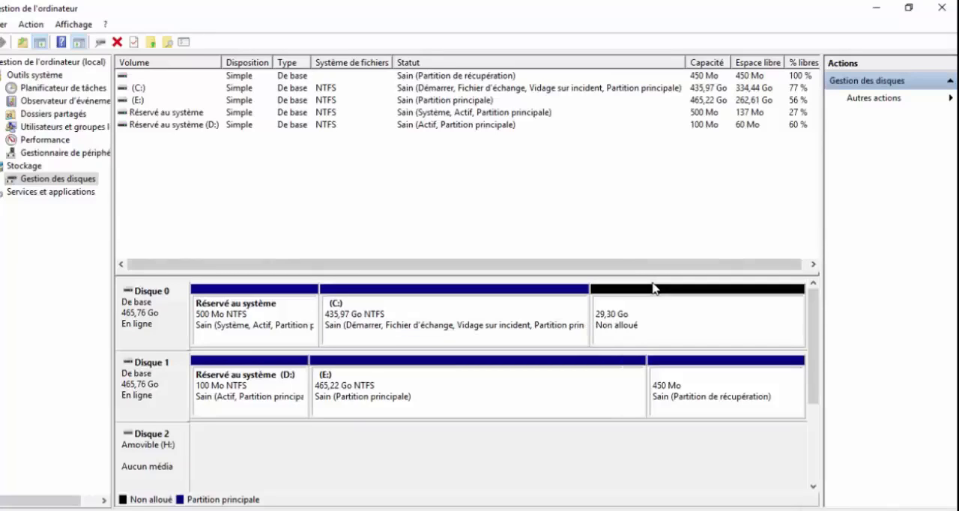
# Set up a new simple volume in the unallocated space on Disque 0 with a size of 29999 Mo and drive letter F.
pyautogui.click(653, 289)
pyautogui.rightClick(653, 289)
pyautogui.press('Down')
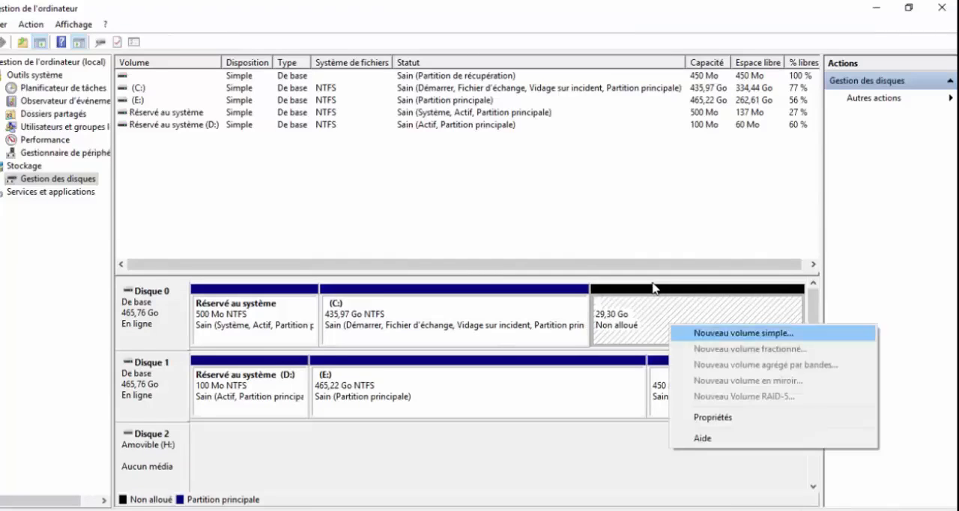
pyautogui.press('Return')
pyautogui.press('Return')
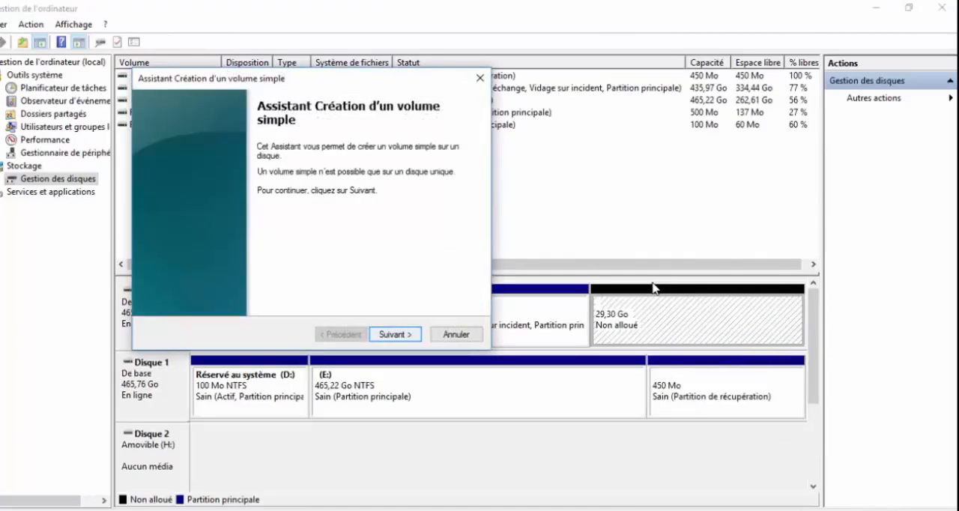
pyautogui.press('Return')
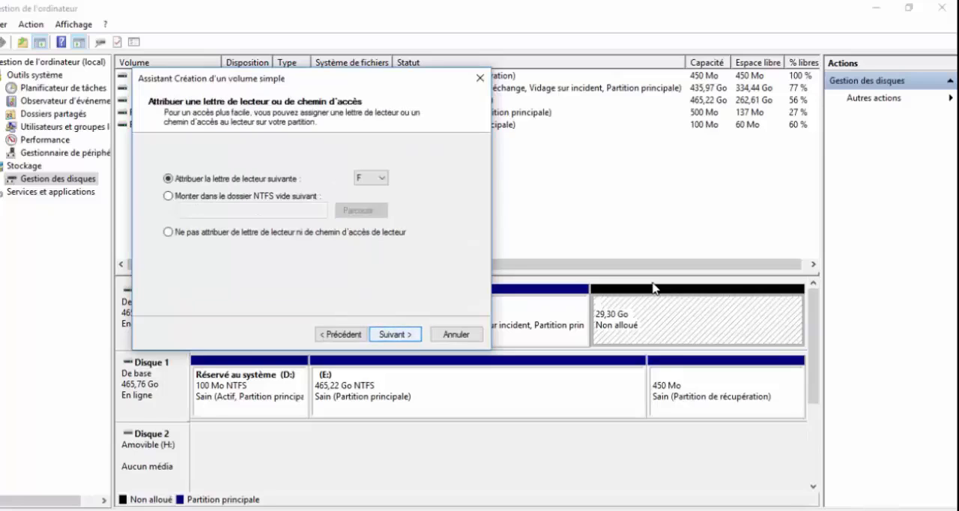
pyautogui.press('Return')
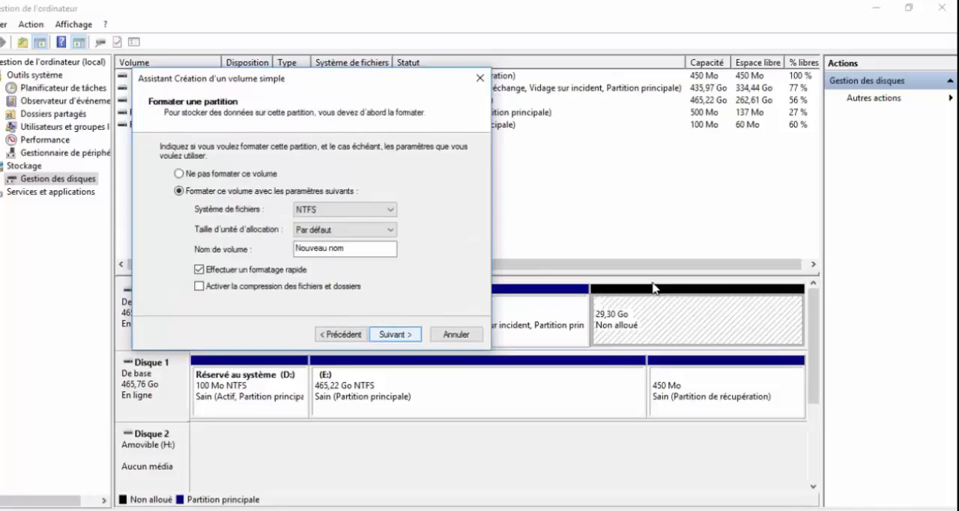
# Name the new volume recovery, create it with NTFS, default allocation size and quick formatting, and check the drive in File Explorer.
pyautogui.write('recovery')
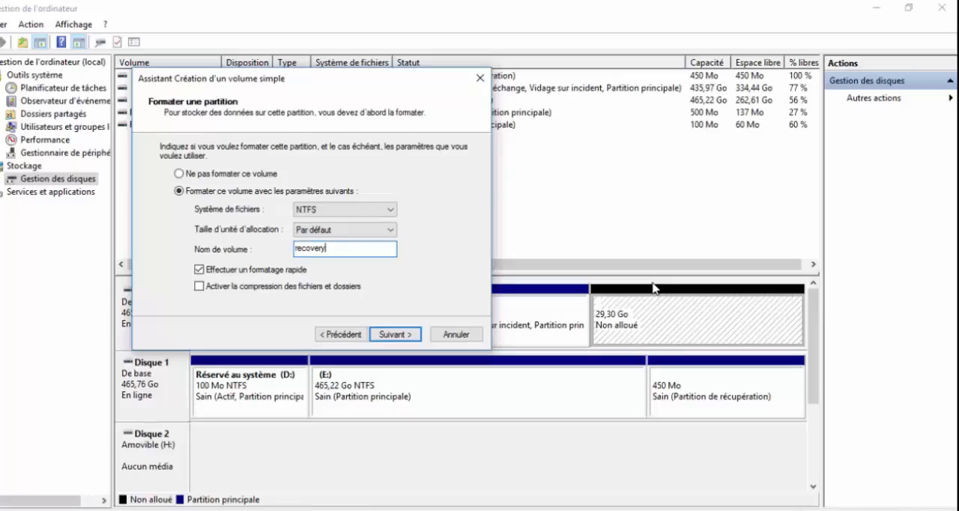
pyautogui.press('Return')
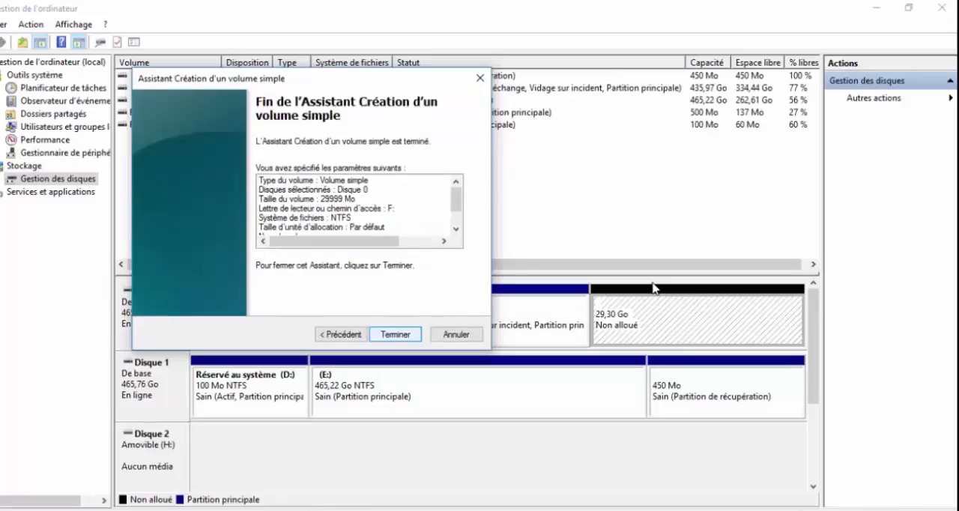
pyautogui.press('Return')
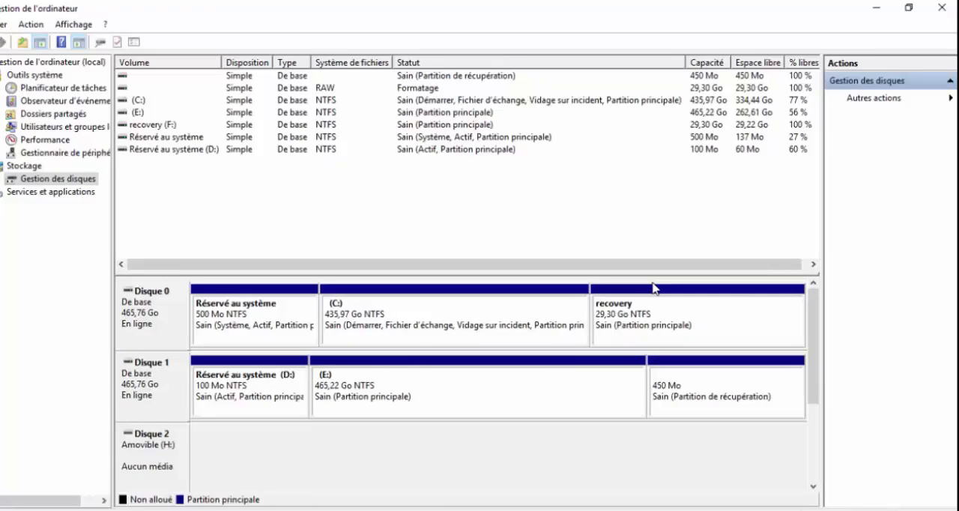
pyautogui.press('super+e')
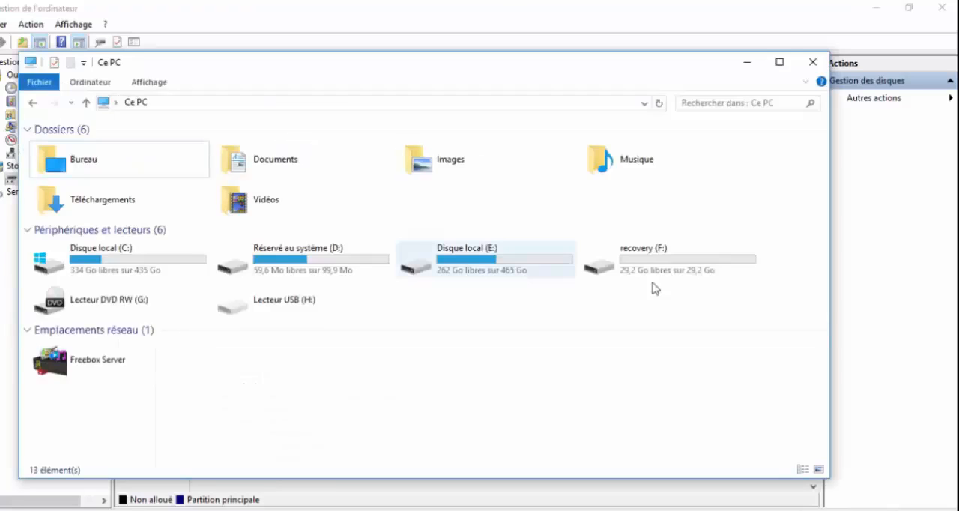
pyautogui.click(653, 284)
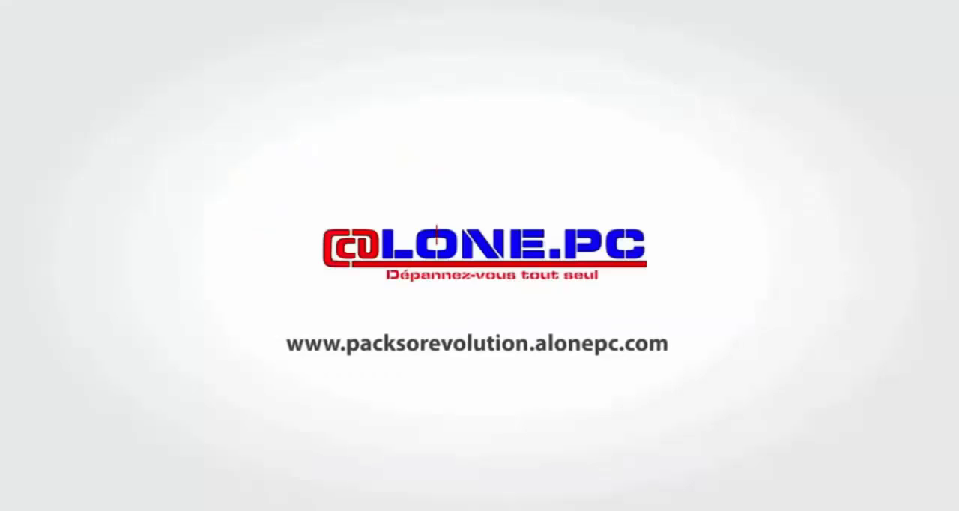